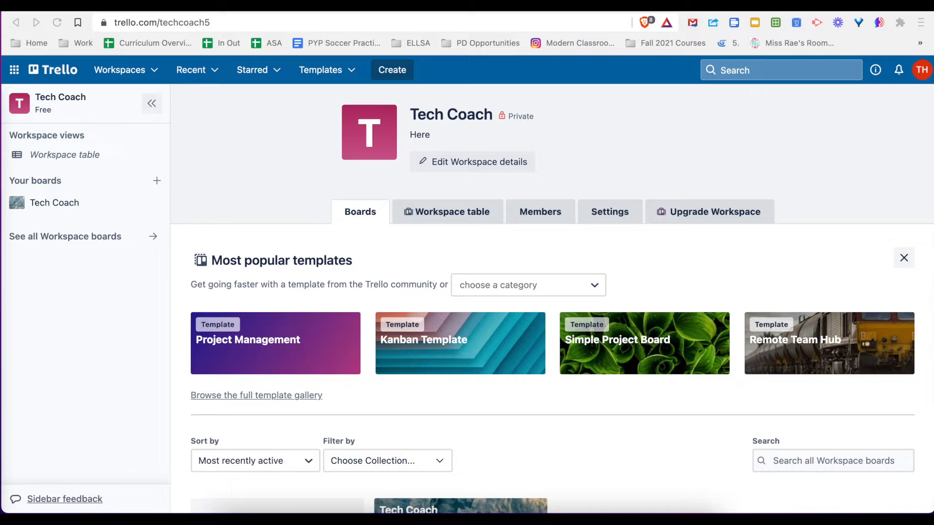
Create a new board titled "Writing Cycle" in the Tech Coach workspace
click(157, 181)
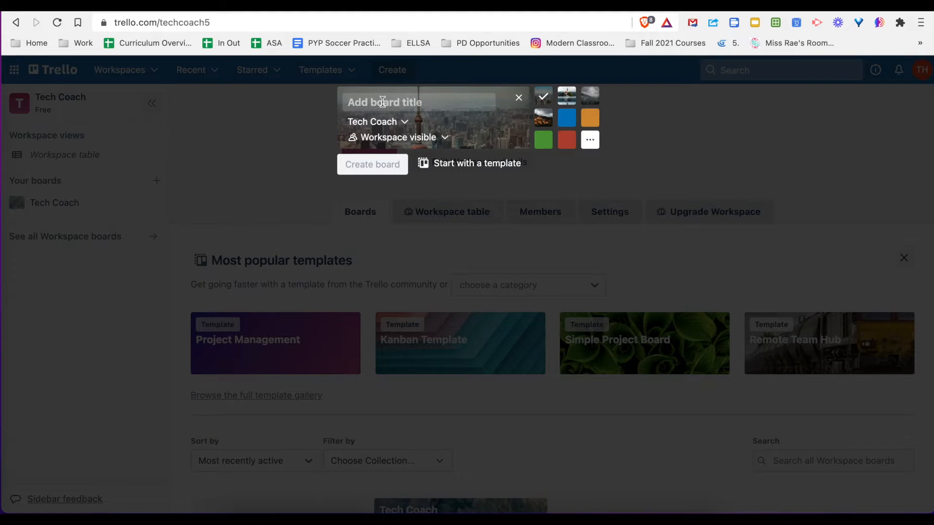
text(Writing Cu)
key(BackSpace)
text(ycle)
click(358, 163)
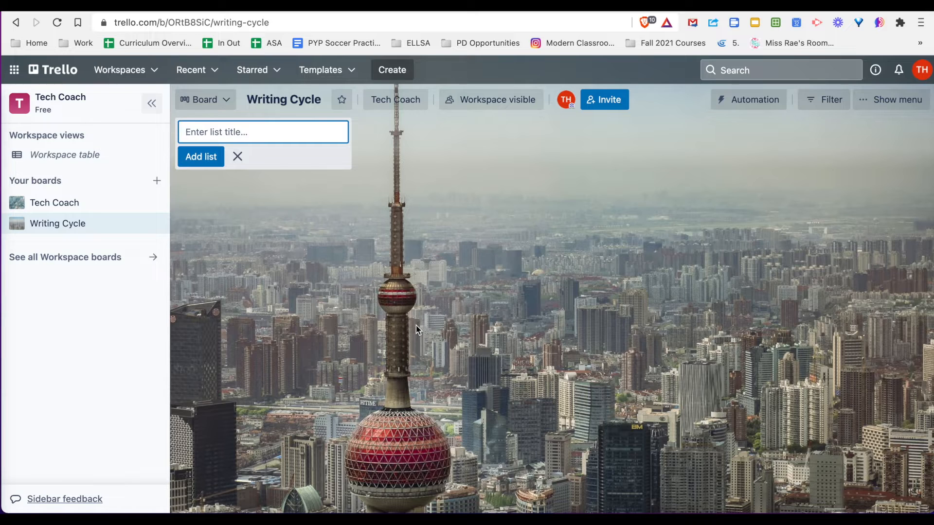
Add three lists named "Brainstorming", "Drafting" and "Editing" to the Writing Cycle board
text(Brainstorming)
key(Return)
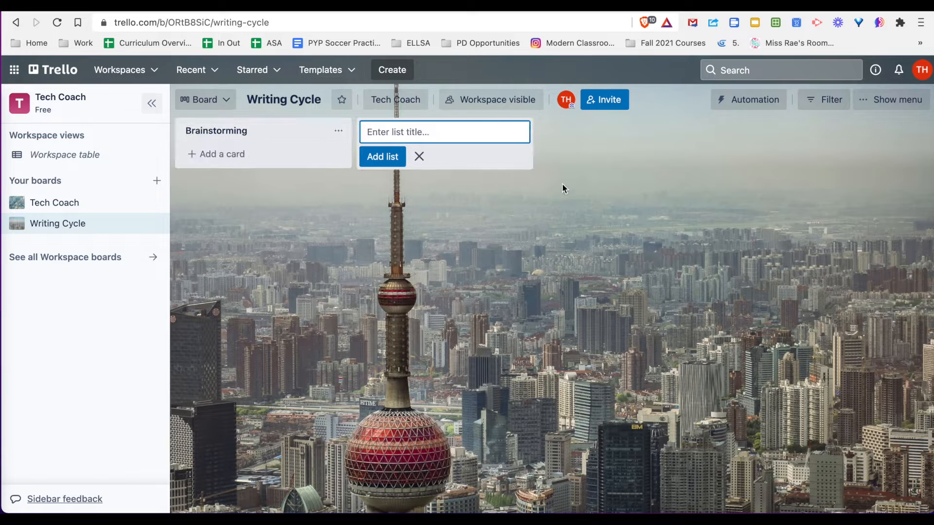
text(Drafting)
key(Return)
text(Editing)
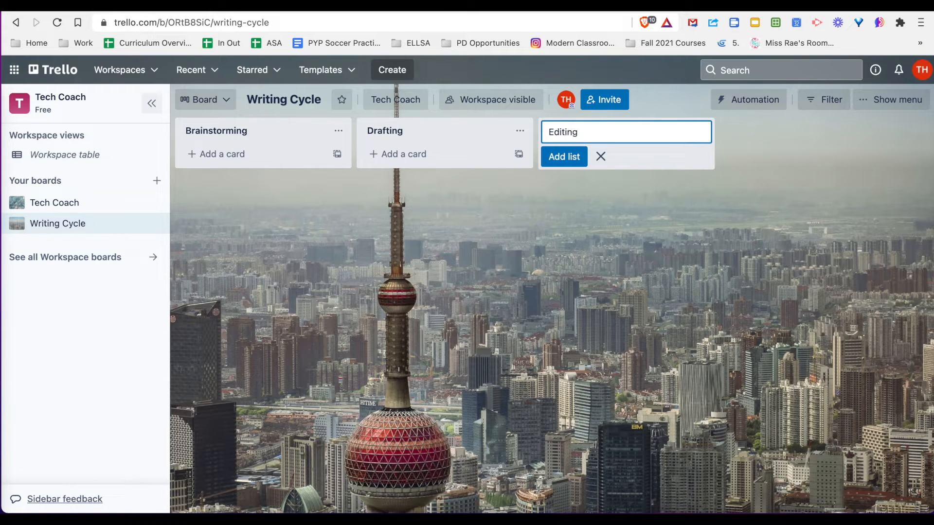
key(Return)
Add two more lists named "Revising" and "Publishing" after the Editing list
text(Revising)
key(Return)
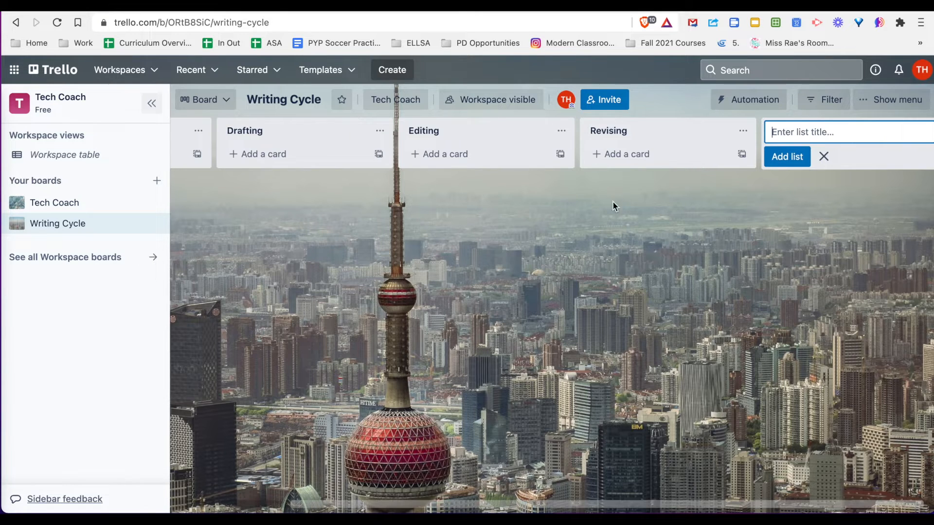
text(Publishing)
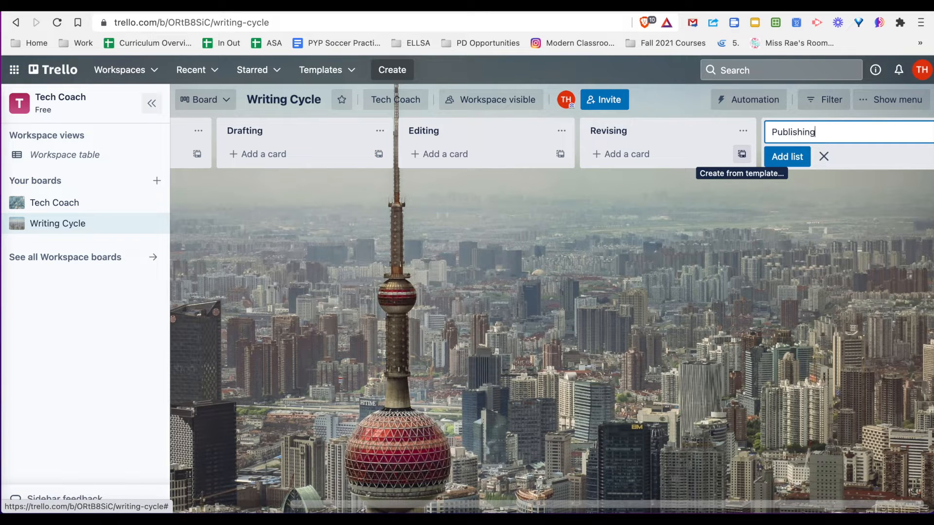
key(Return)
click(583, 298)
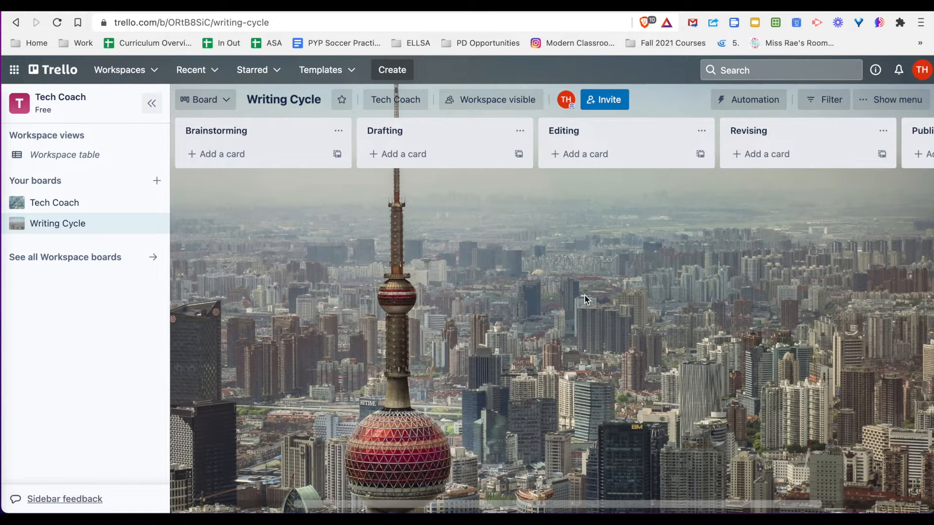
Reorder the lists so that Revising comes directly before Editing
scroll(703, 184, right, 5)
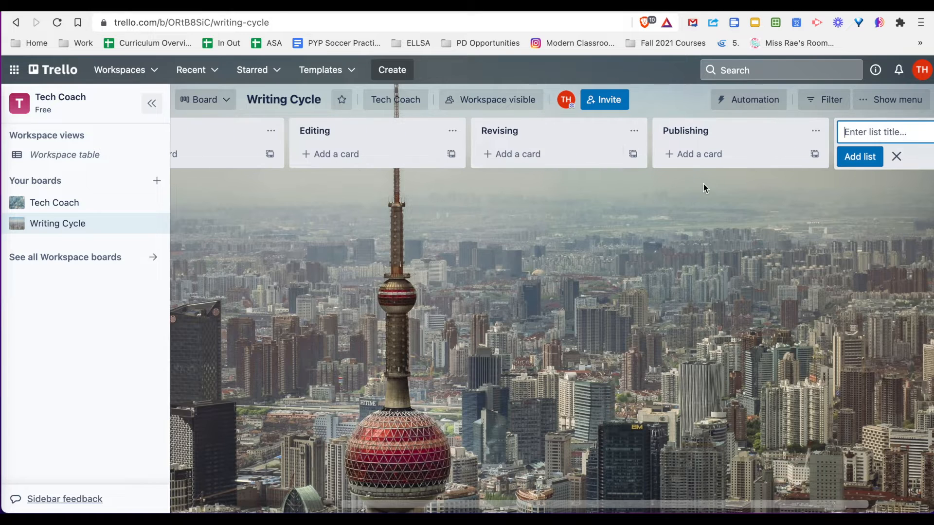
drag(544, 138, 467, 138)
scroll(477, 200, left, 3)
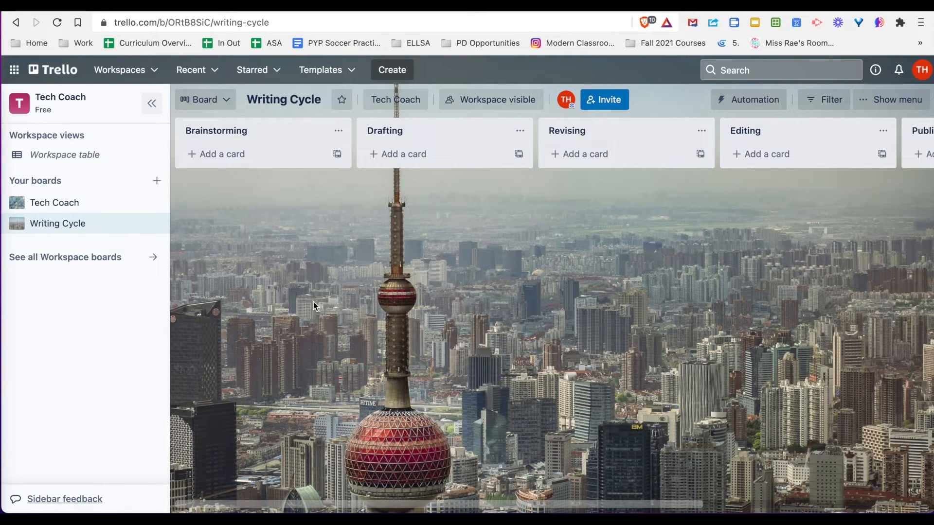
Add a card titled "DESCRIPTION" to the Brainstorming list
click(218, 155)
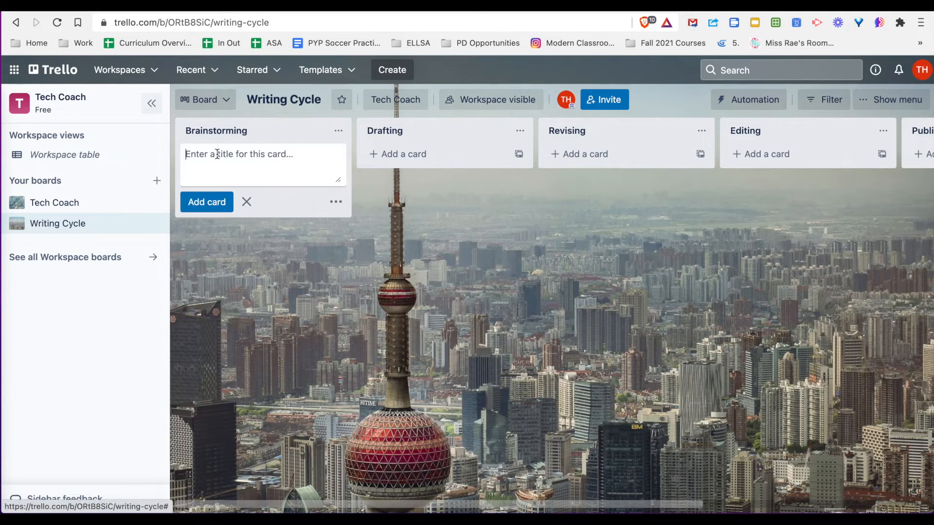
text(DESCRITION)
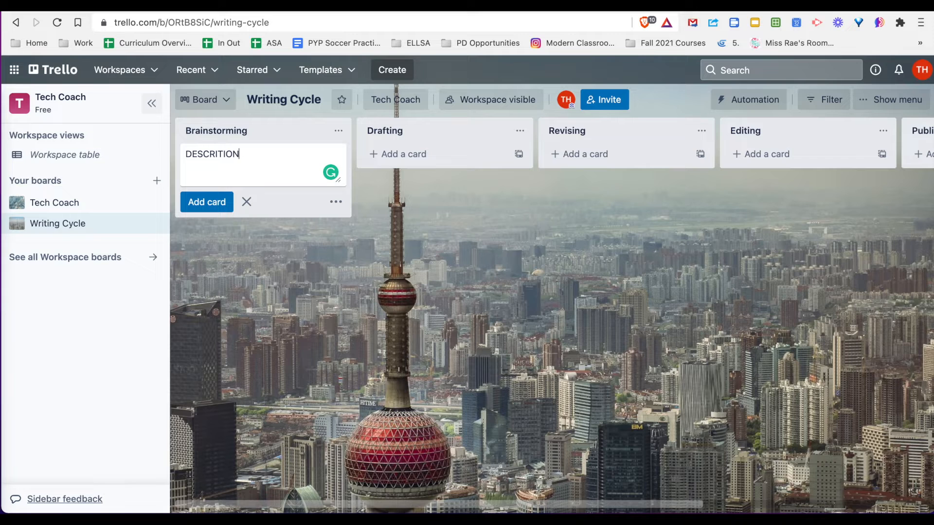
key(super+a)
text(DESCRIPTION)
click(309, 235)
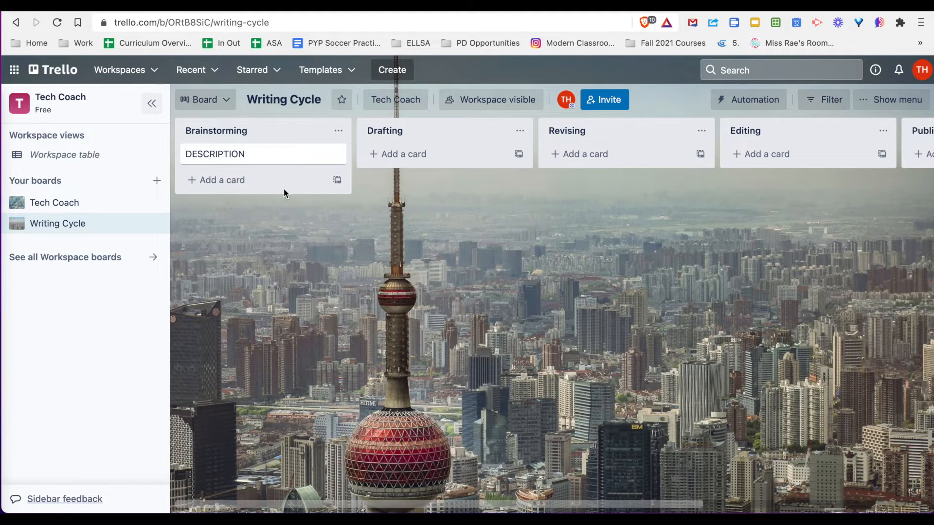
Add a second card to the Brainstorming list, titled with a person's first name
click(232, 180)
text(Jonny)
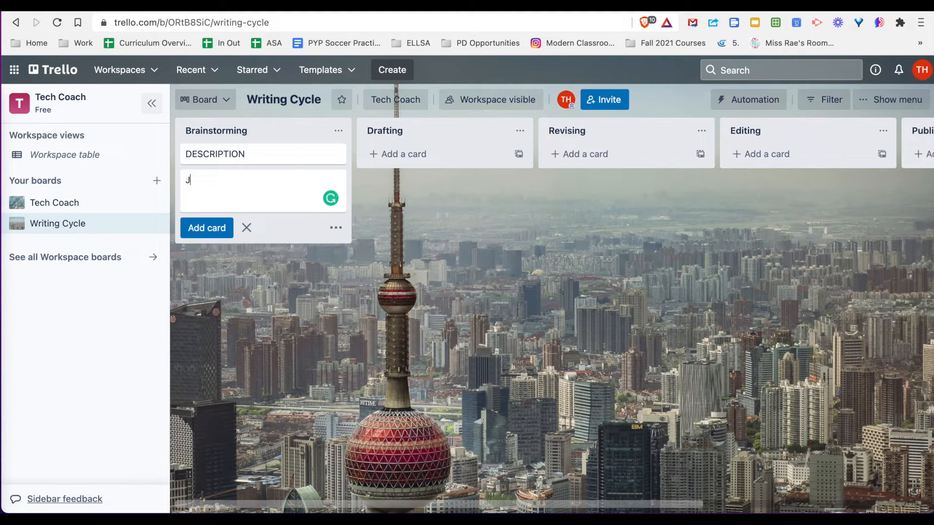
key(Return)
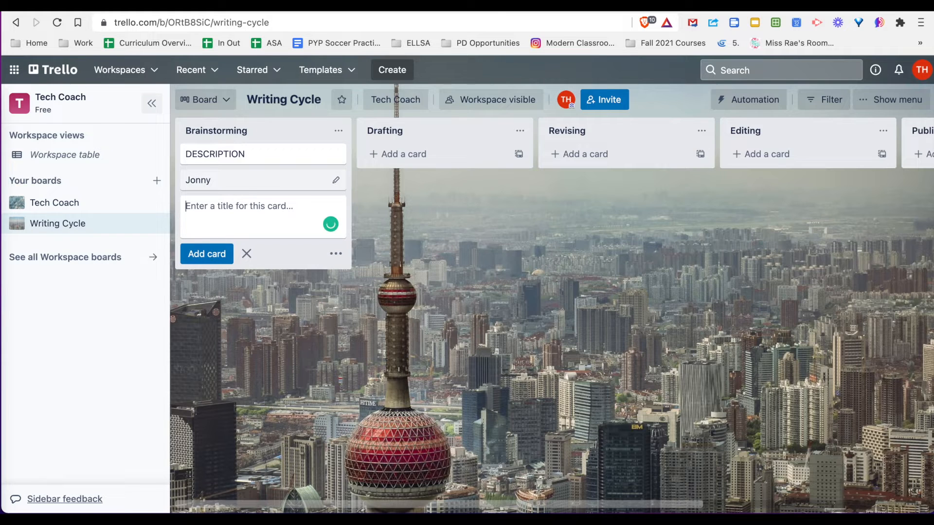
click(470, 265)
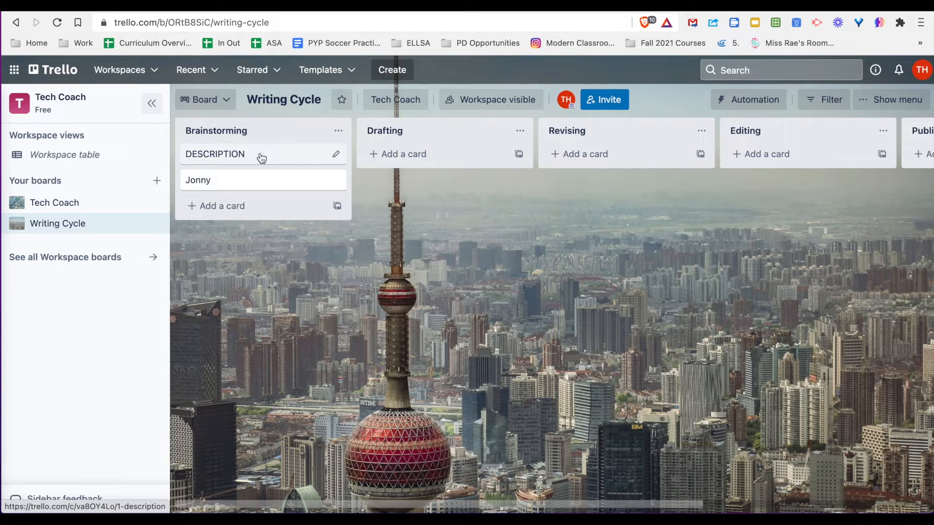
Examine the DESCRIPTION card's description field and its available attachment sources, then close the card
click(285, 158)
click(369, 188)
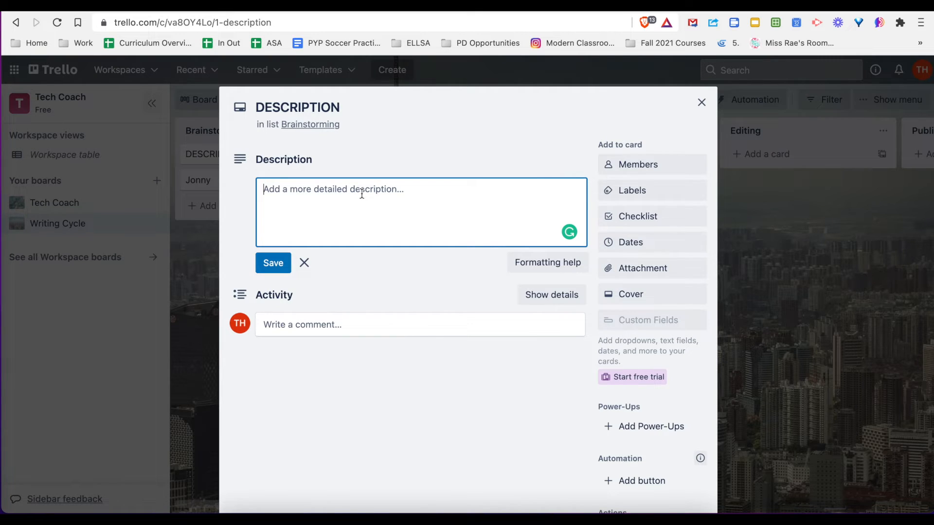
click(647, 268)
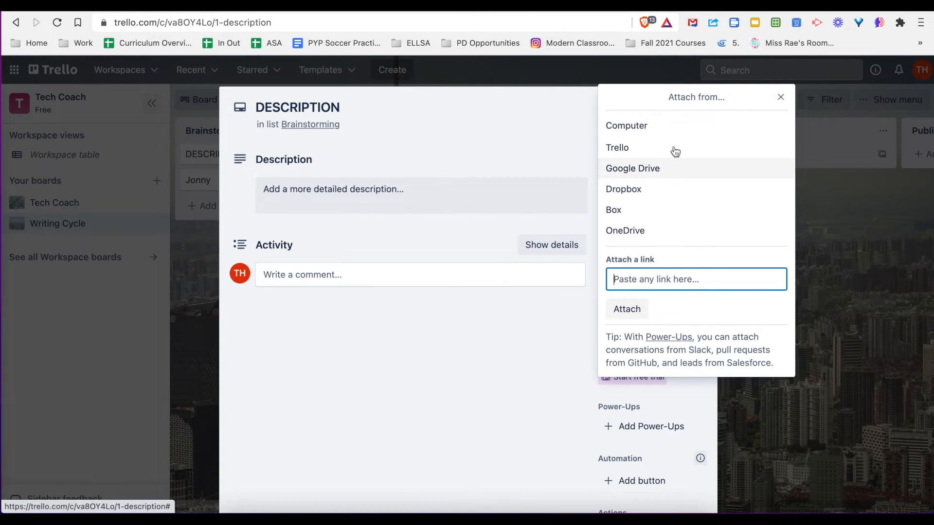
click(781, 98)
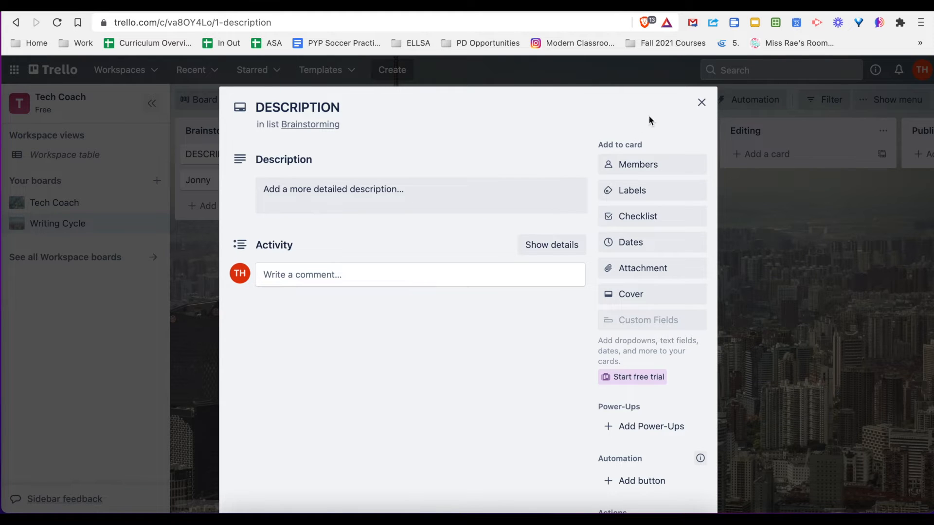
click(702, 102)
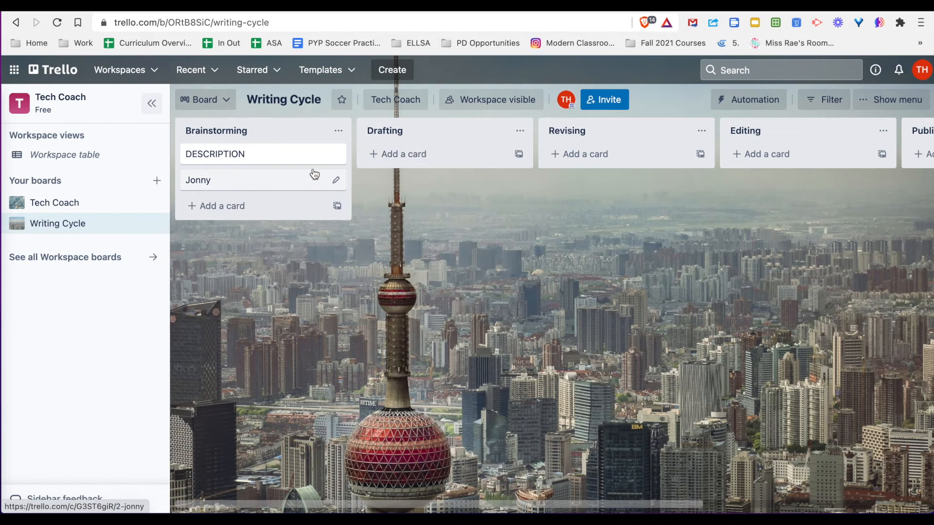
From the second Brainstorming card, name the green label "All good" and the red label "Help!"
click(260, 184)
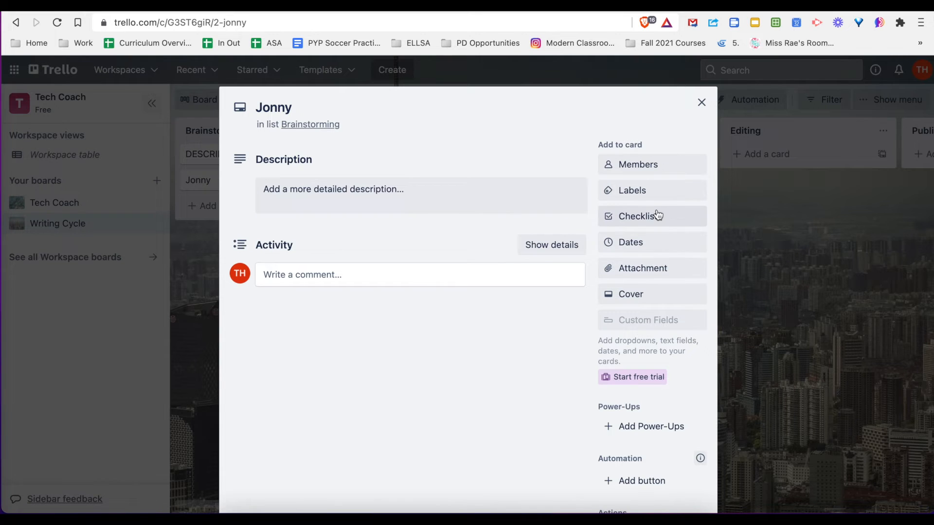
click(649, 192)
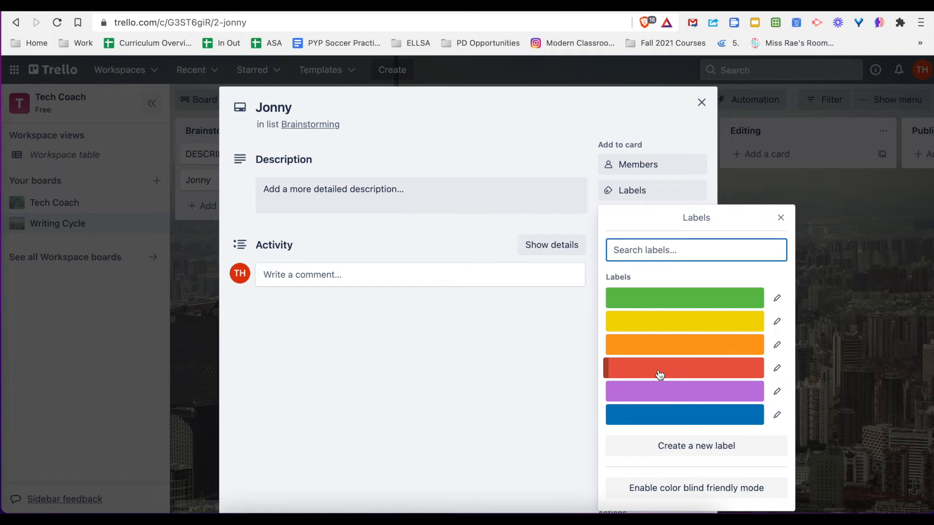
click(777, 300)
text(All good)
key(Return)
click(776, 368)
text(Help!)
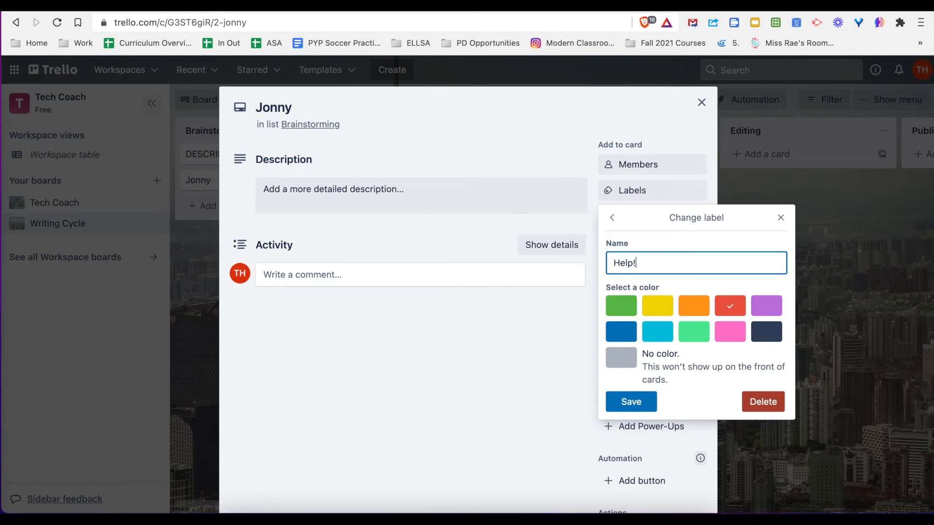
key(Return)
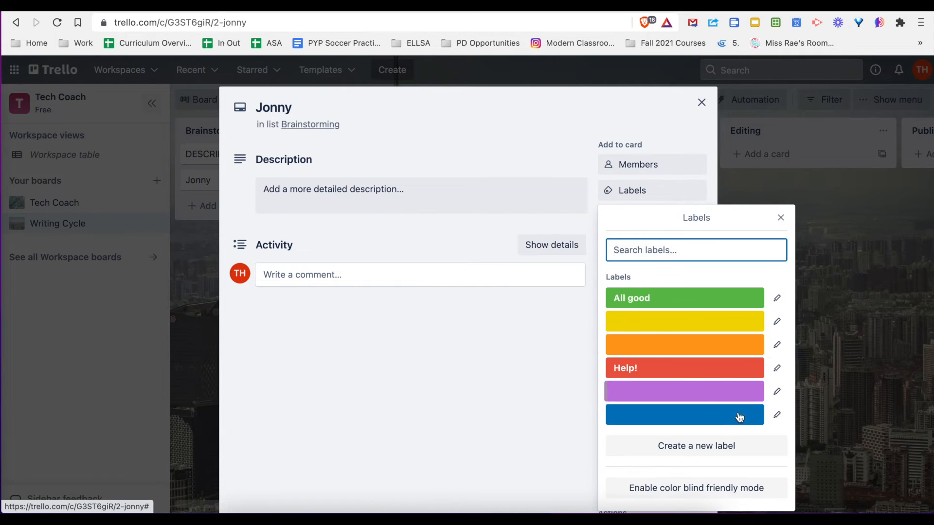
Name the purple label "I have a question" and close the card
click(776, 392)
text(I have a question)
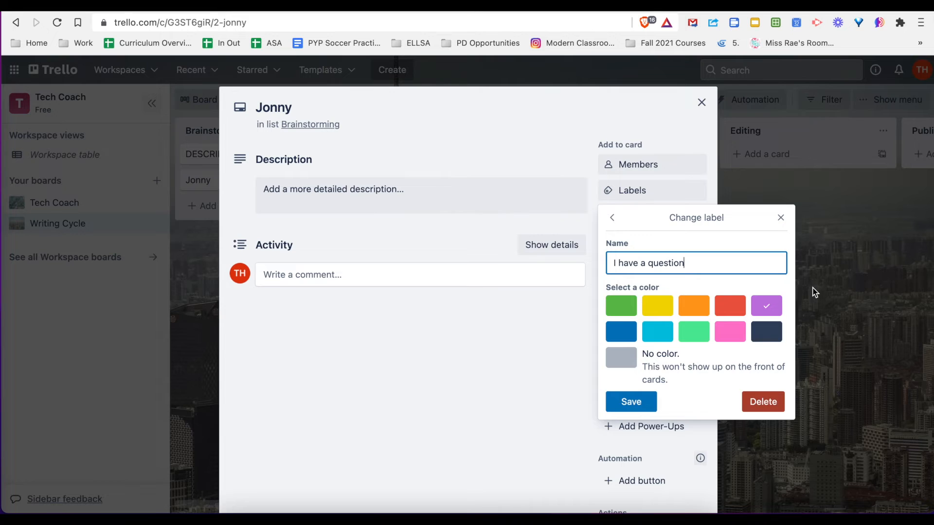
click(625, 400)
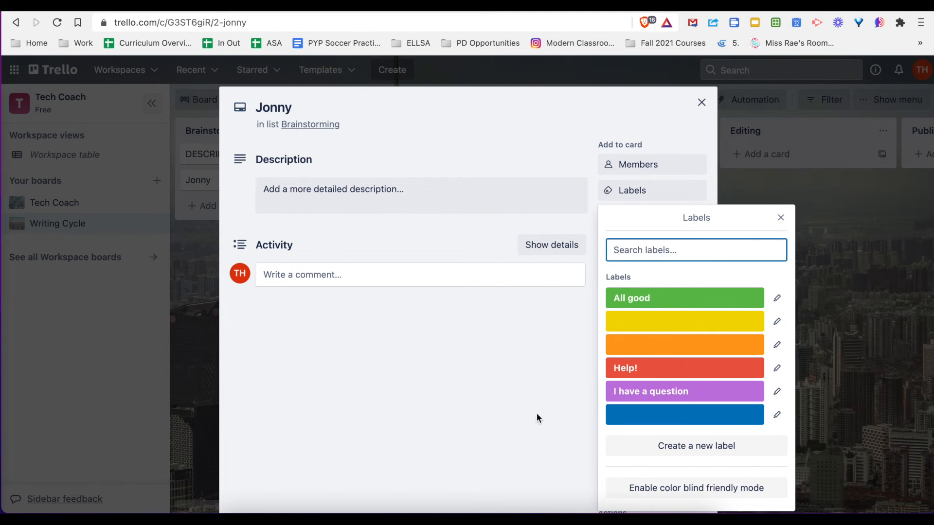
click(781, 217)
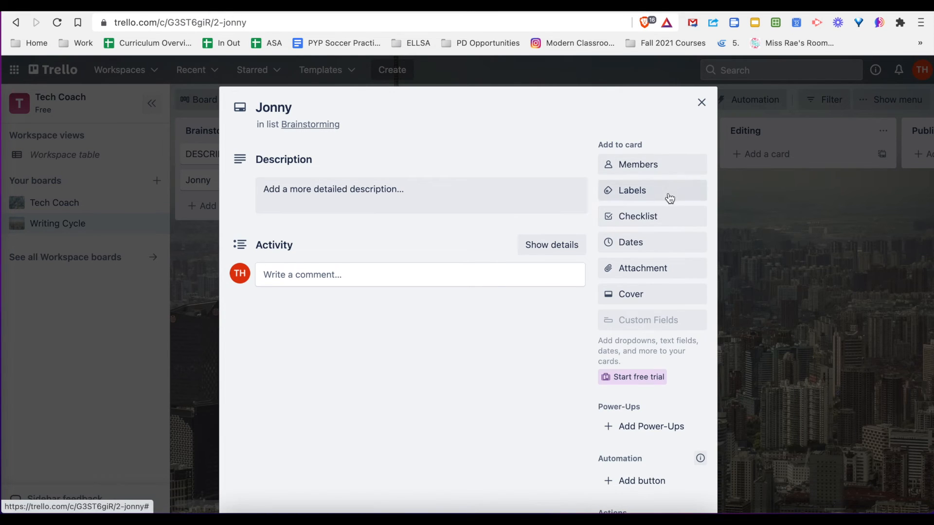
click(701, 102)
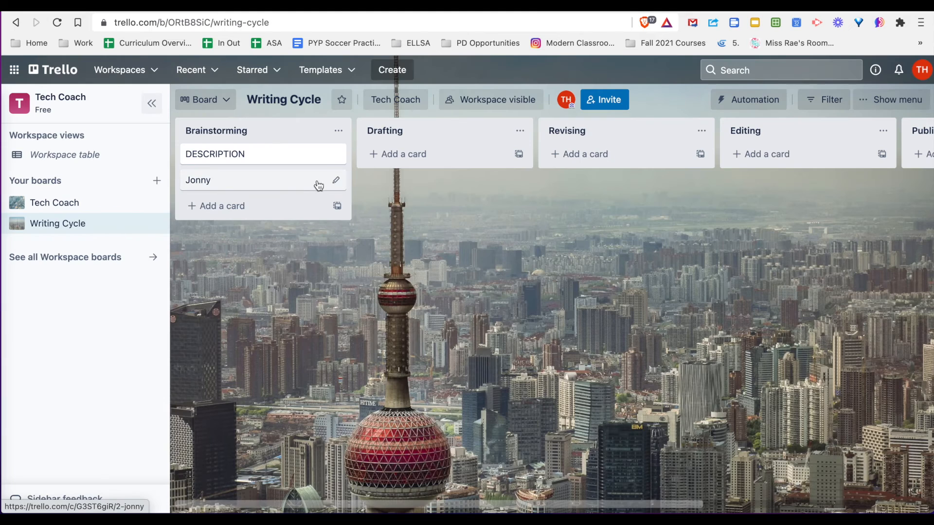
Apply the green "All good" label to the second card in the Brainstorming list
click(336, 181)
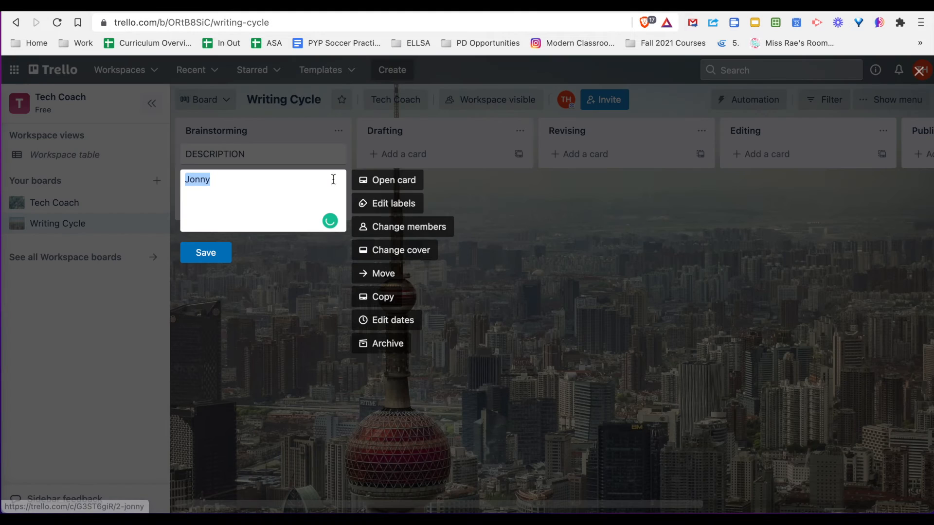
click(402, 206)
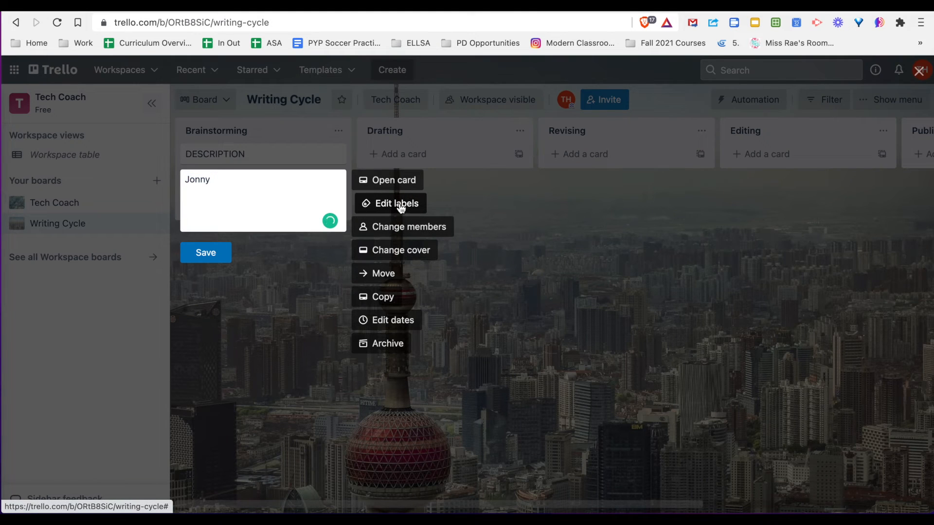
click(469, 182)
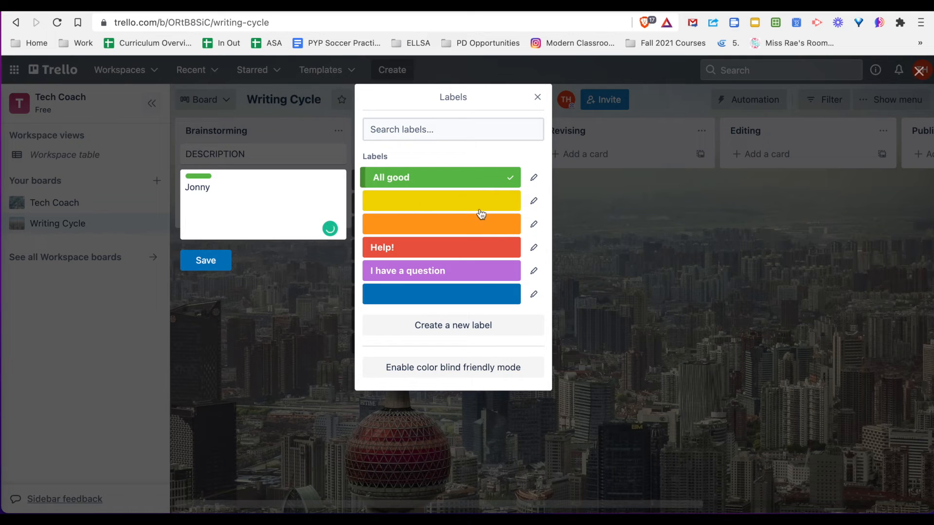
click(537, 96)
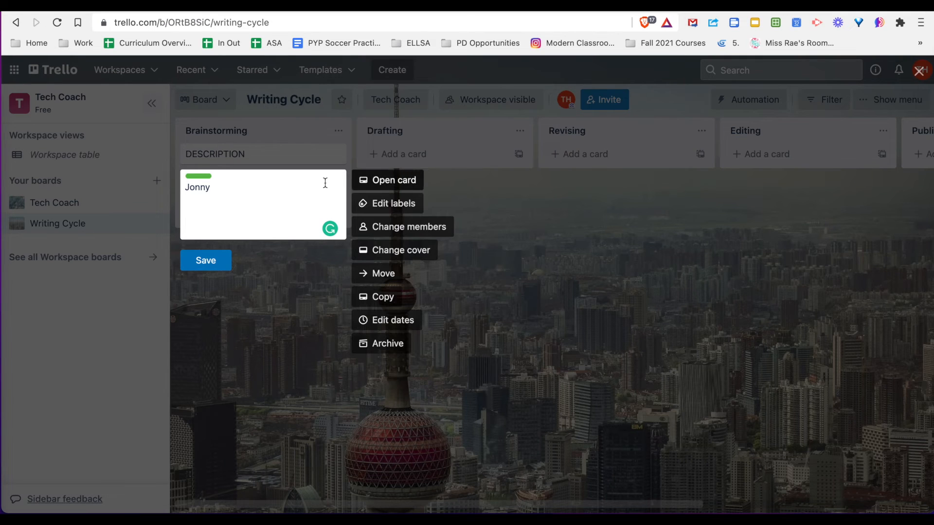
click(262, 296)
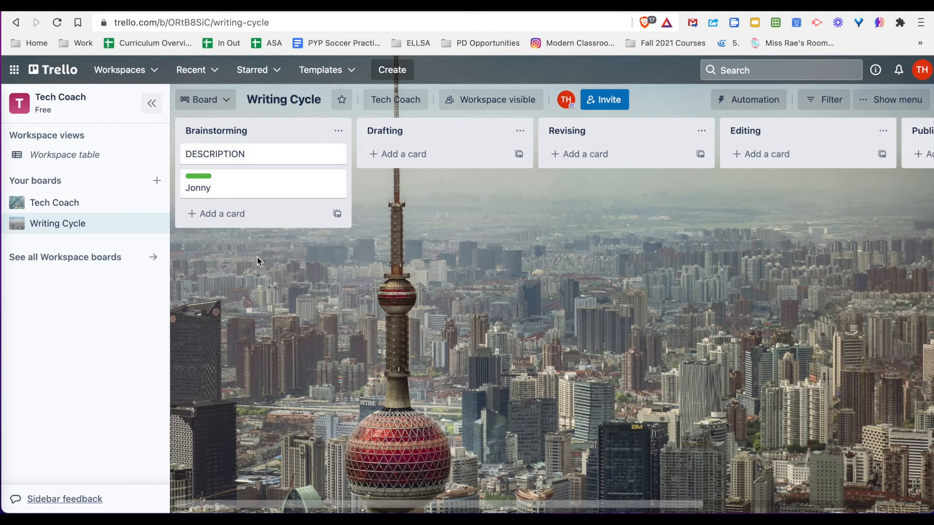
For the green-labelled Brainstorming card, choose Google Drive as the attachment source and search its files for "writing"
click(224, 184)
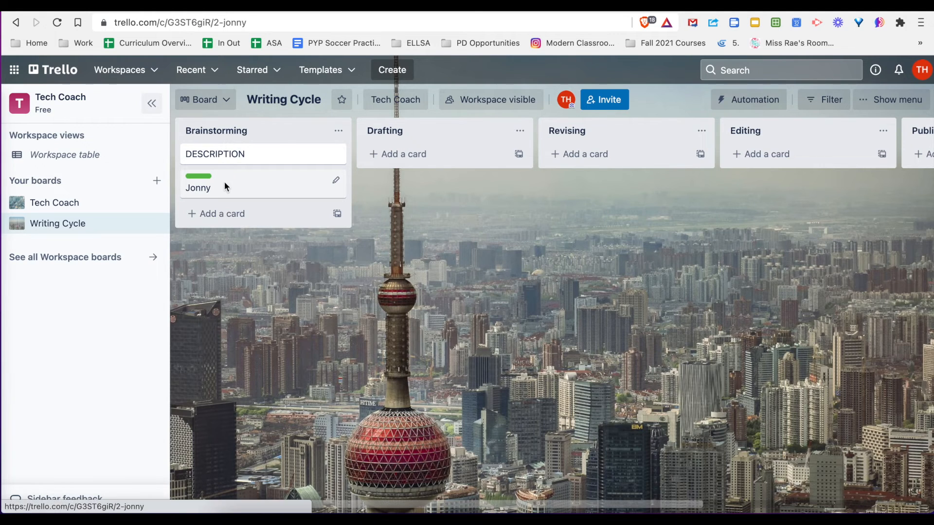
click(673, 269)
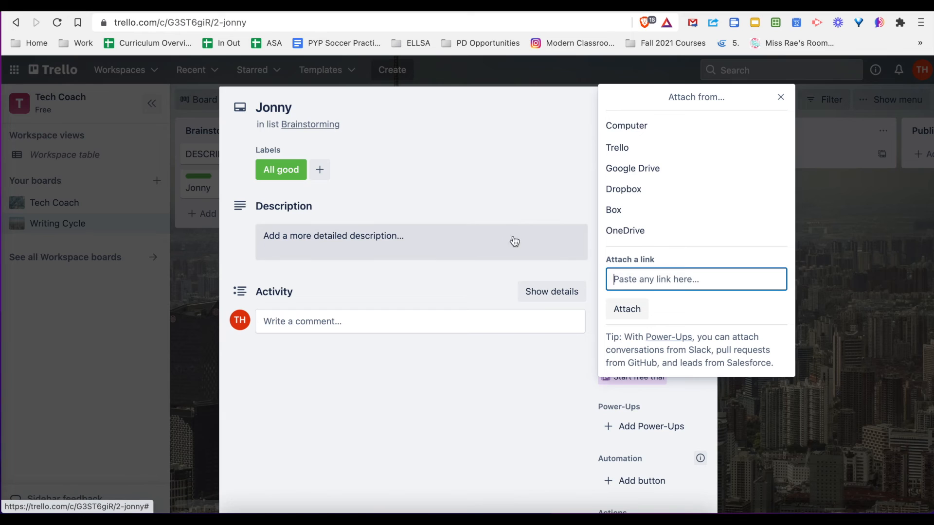
click(670, 169)
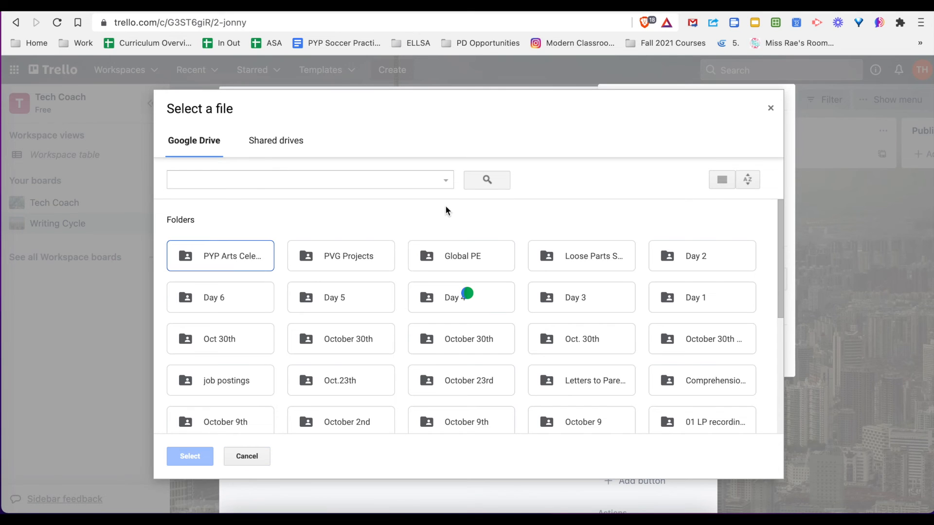
click(403, 179)
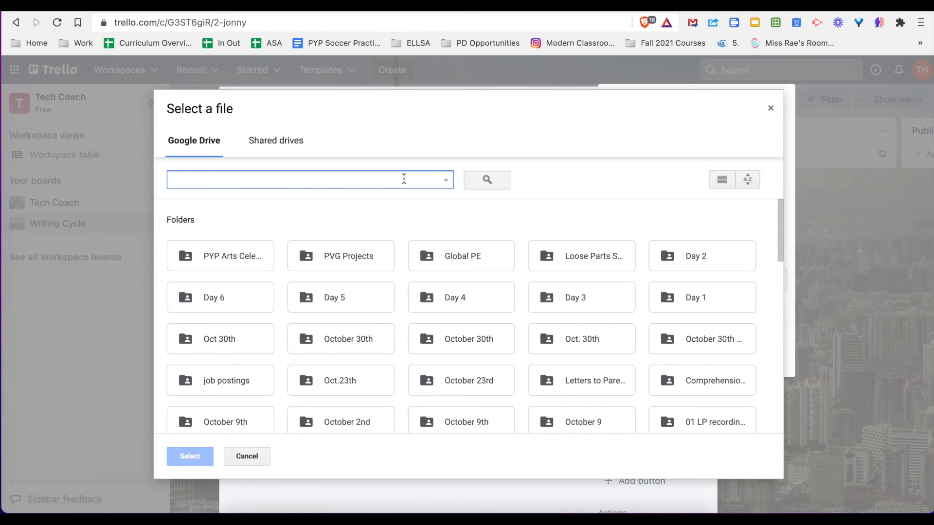
text(writing)
key(Return)
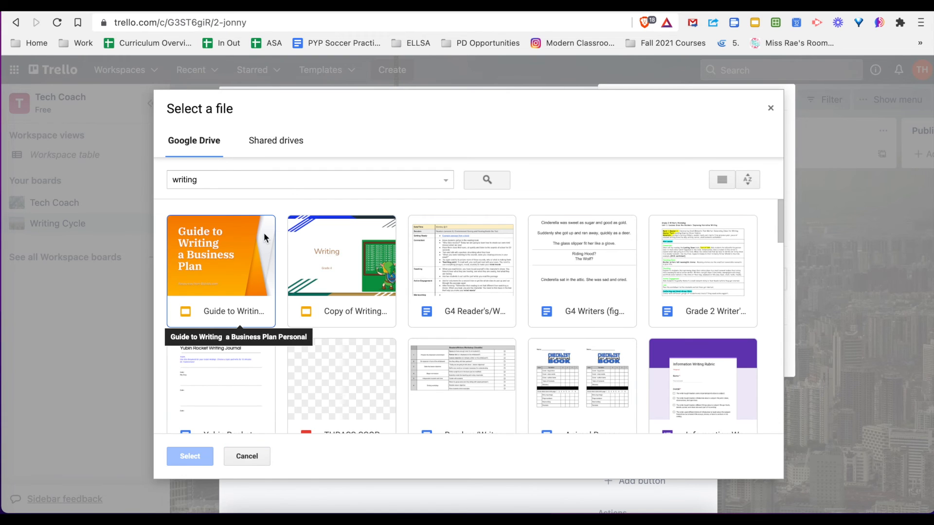
Attach the file "Guide to Writing a Business Plan Personal" to the card, check the attachment and close the card
double_click(261, 246)
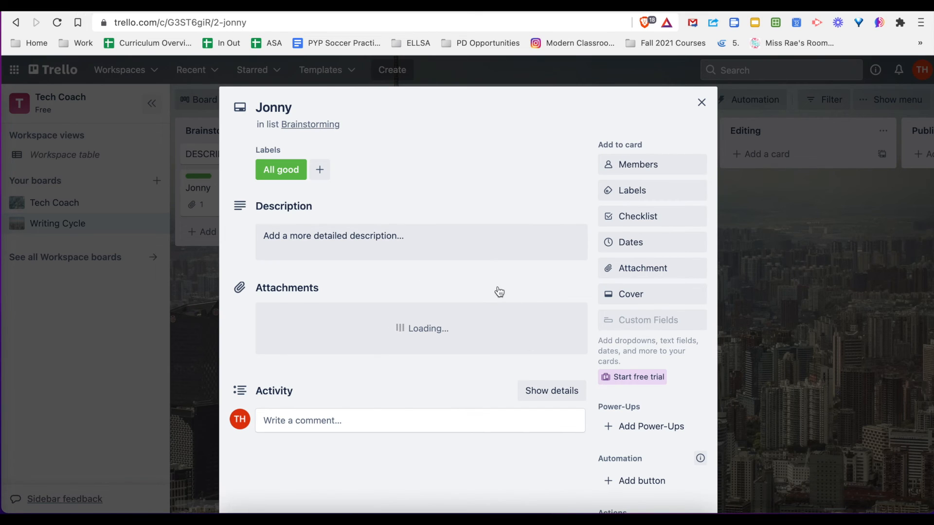
scroll(446, 387, down, 4)
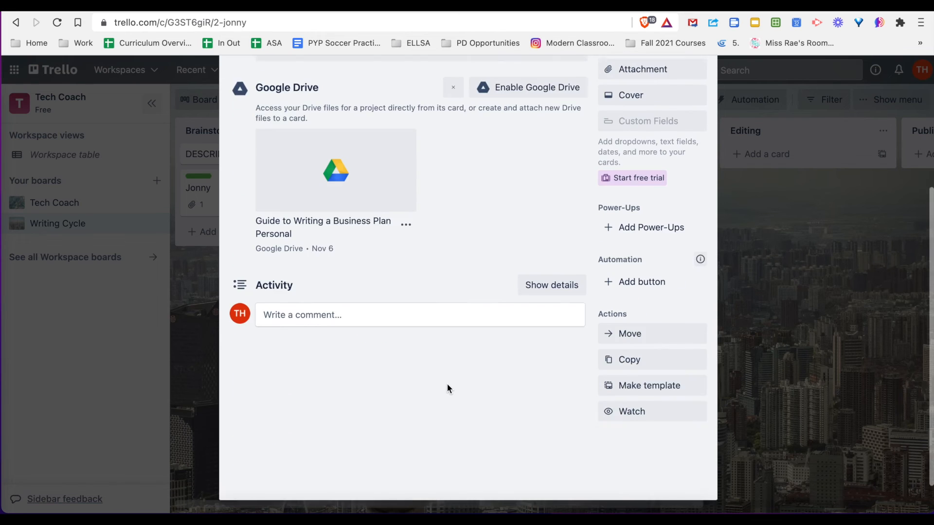
scroll(457, 370, up, 5)
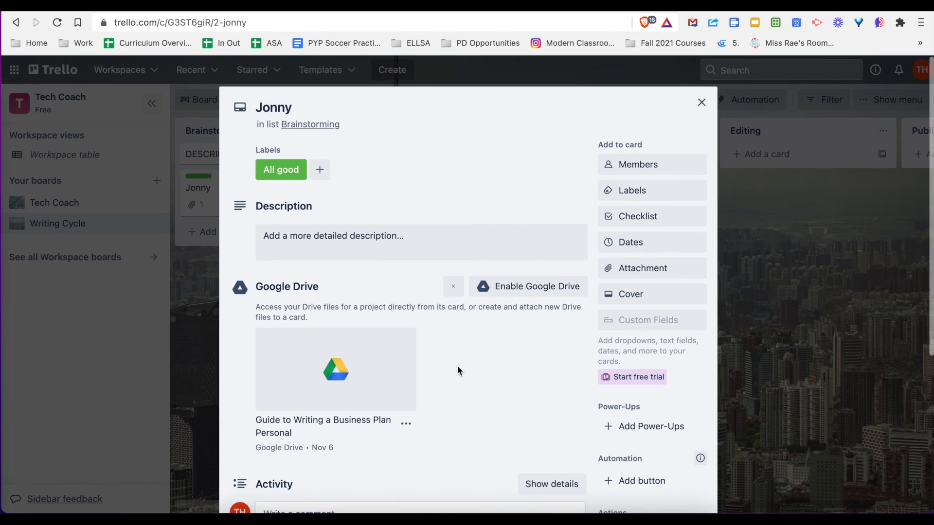
click(702, 103)
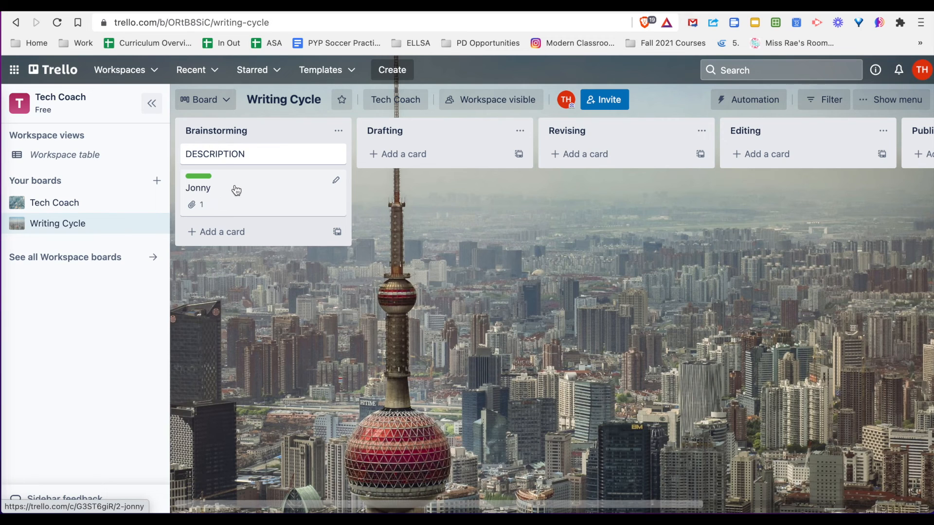
Move the green-labelled card from the Brainstorming list to the Drafting list
drag(237, 189, 435, 176)
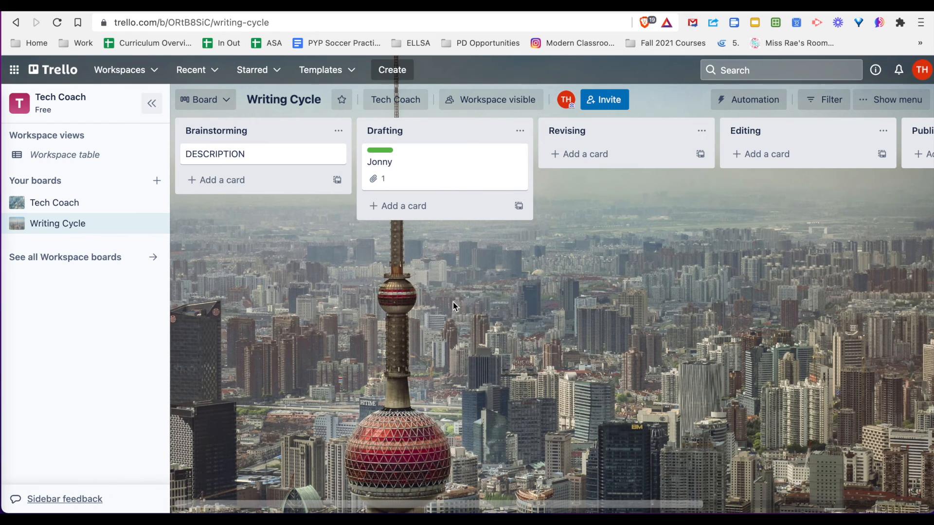